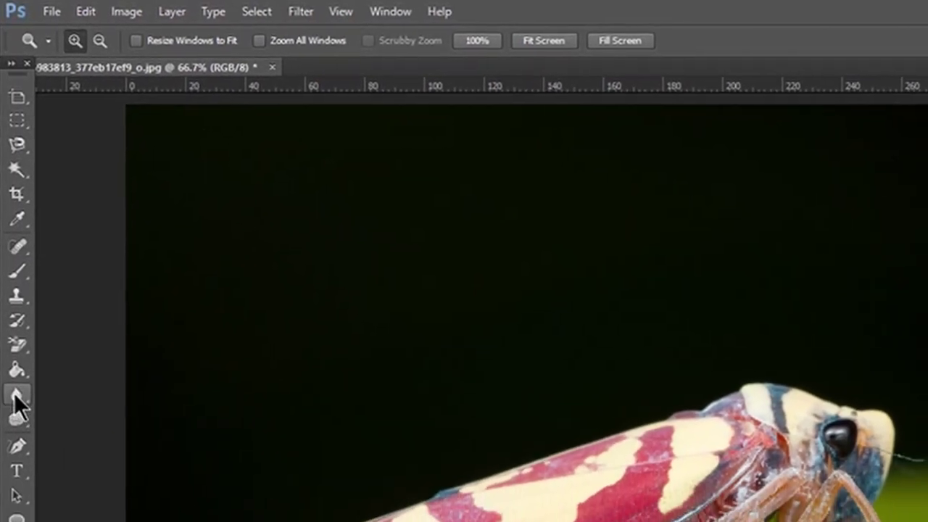
# - Erase the black background above and left of the leafhopper with the Background Eraser
pyautogui.click(12, 322)
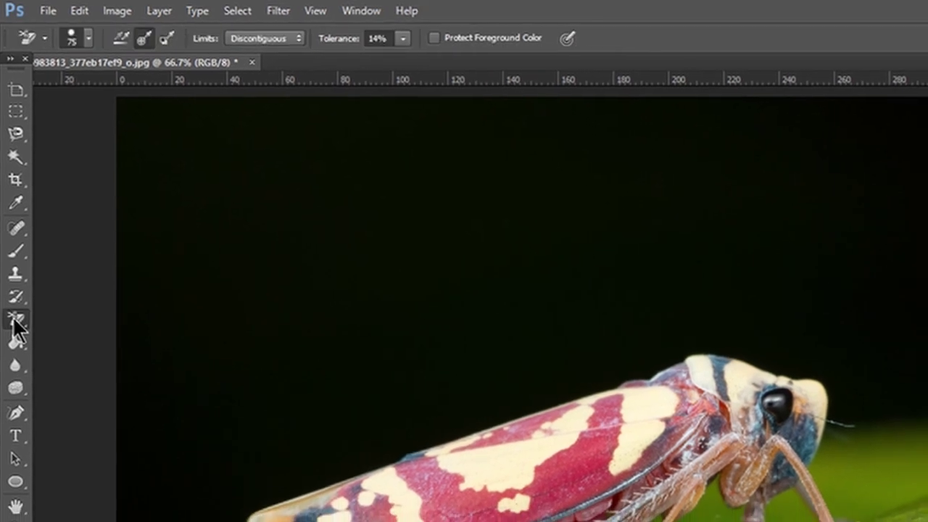
pyautogui.rightClick(12, 322)
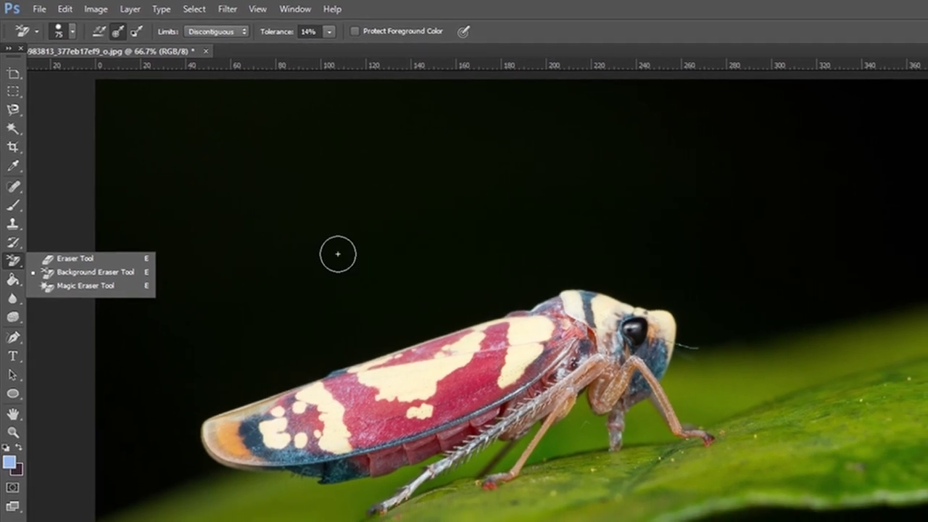
pyautogui.click(325, 310)
pyautogui.moveTo(324, 309)
pyautogui.mouseDown()
pyautogui.moveTo(343, 328)
pyautogui.moveTo(416, 287)
pyautogui.moveTo(413, 270)
pyautogui.mouseUp()
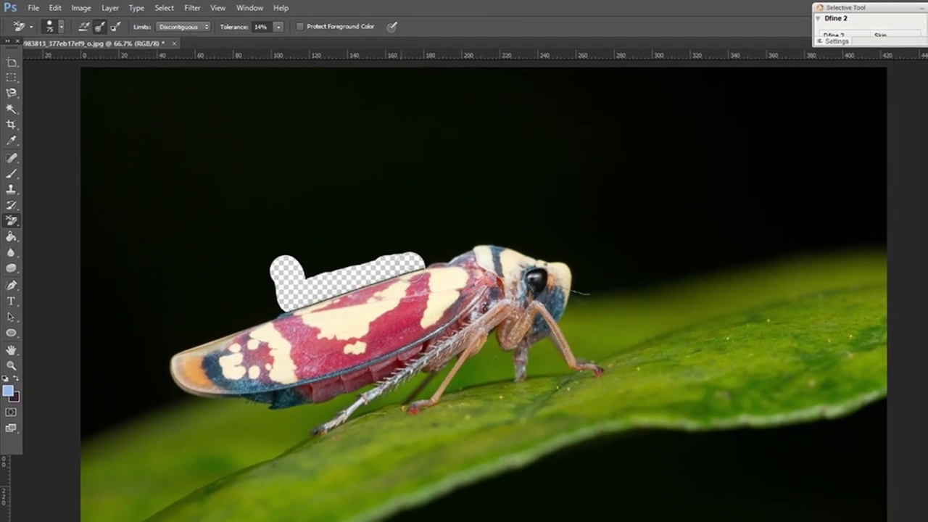
pyautogui.moveTo(229, 262); pyautogui.dragTo(241, 283)
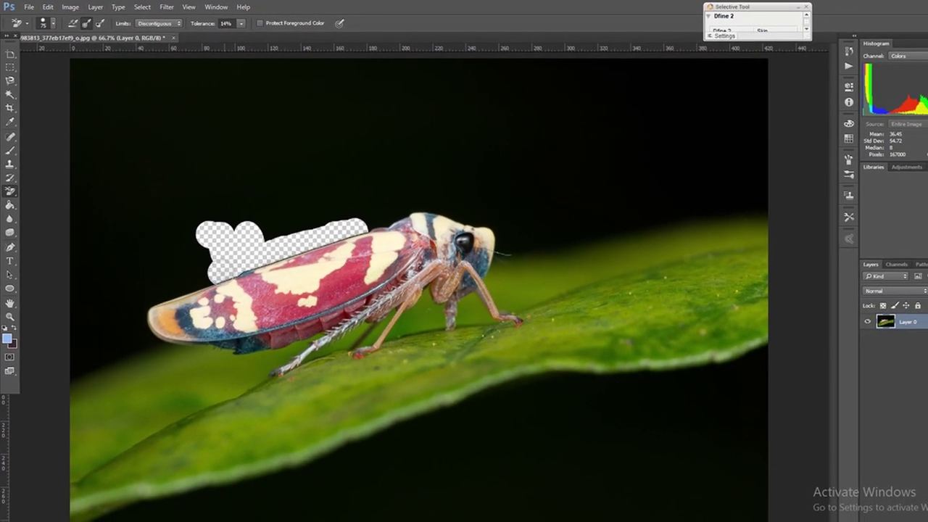
pyautogui.moveTo(217, 275); pyautogui.dragTo(187, 290)
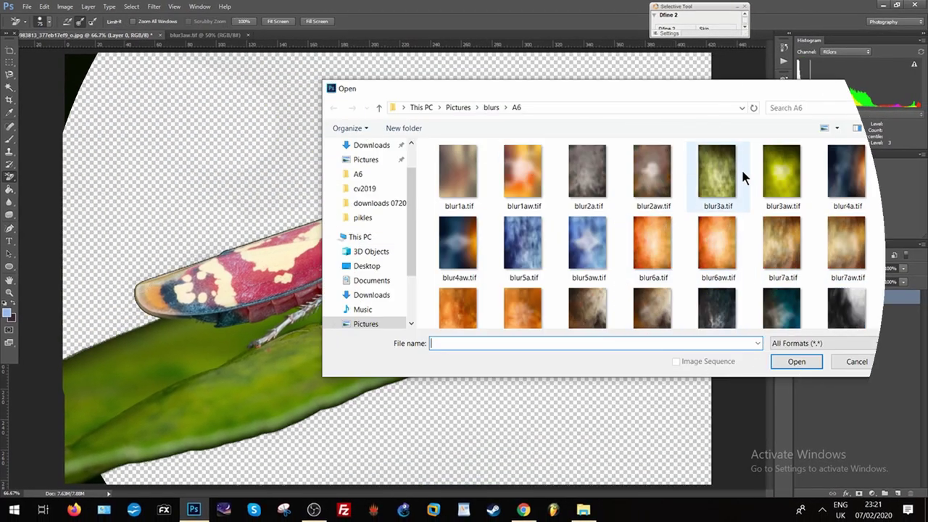
# - Open blur3aw.tif, copy the entire image, and go back to the leafhopper JPG
pyautogui.click(786, 171)
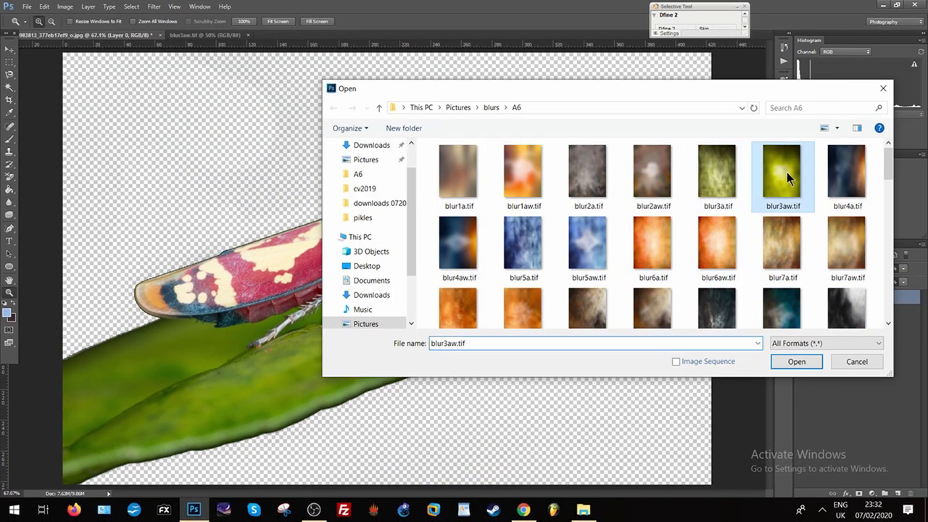
pyautogui.click(796, 361)
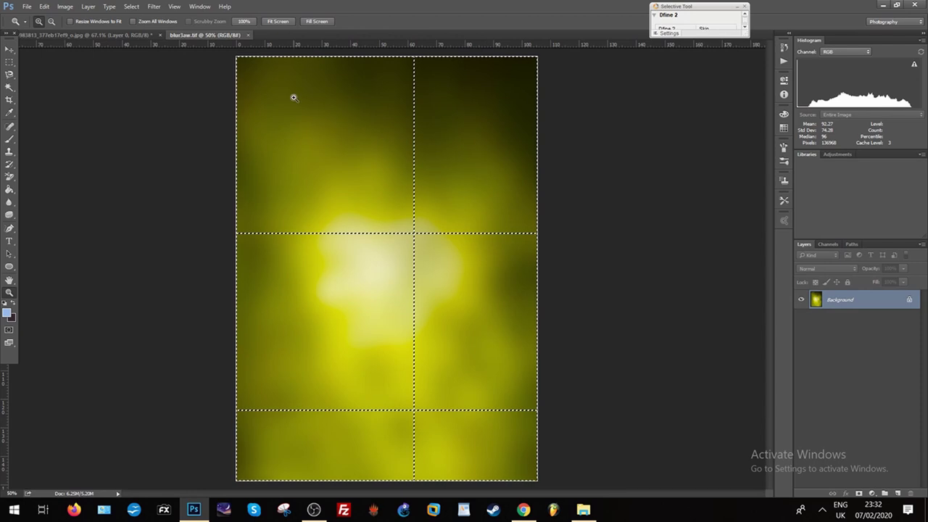
pyautogui.click(44, 6)
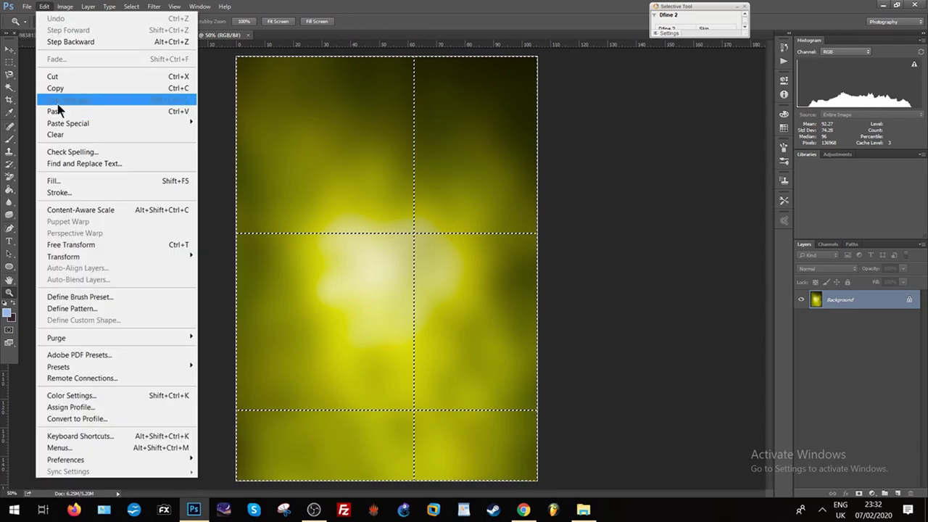
pyautogui.click(56, 88)
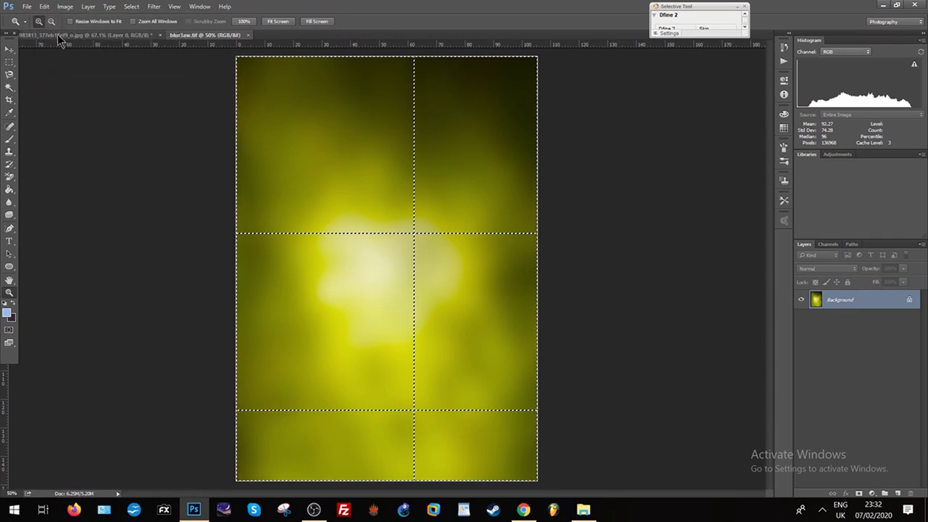
pyautogui.click(65, 35)
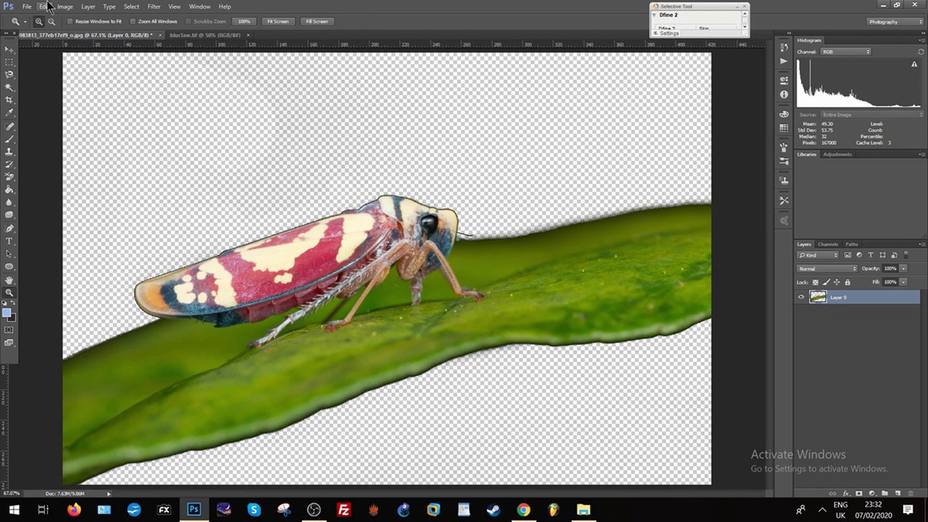
# - Paste the blur backdrop as Layer 1 and scale it up to about 113%
pyautogui.click(44, 7)
pyautogui.click(58, 109)
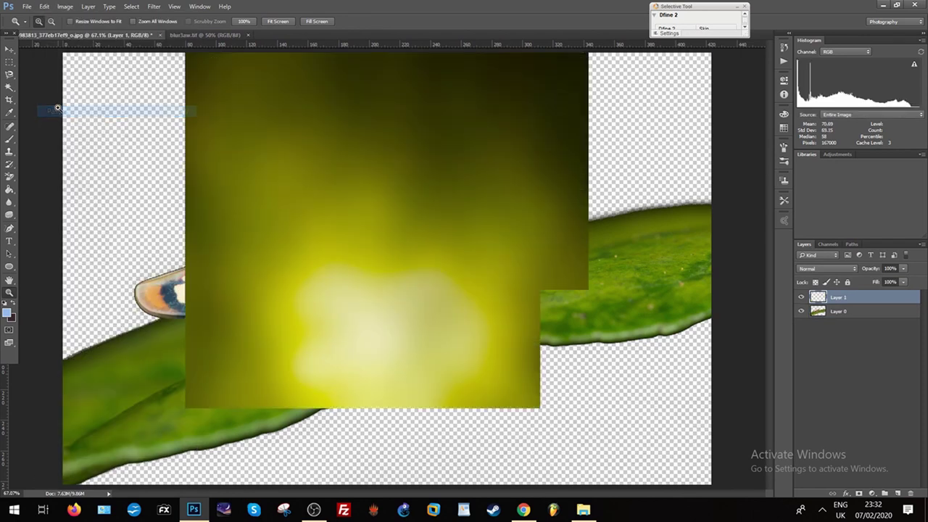
pyautogui.click(45, 6)
pyautogui.moveTo(87, 256)
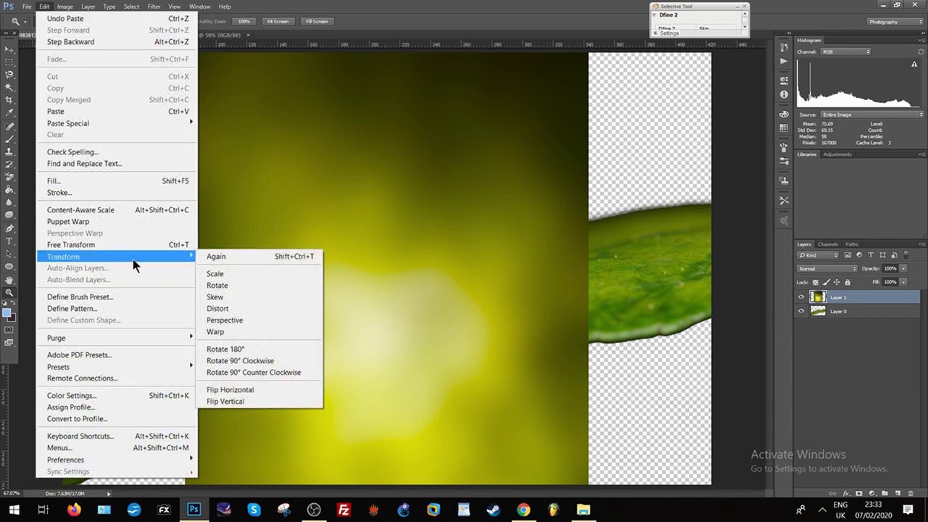
pyautogui.click(217, 274)
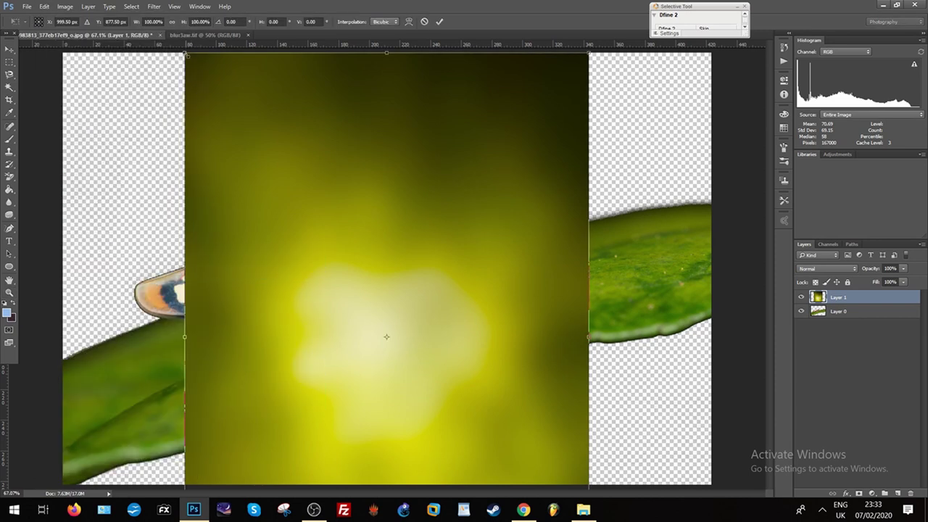
pyautogui.moveTo(185, 53); pyautogui.dragTo(103, 4)
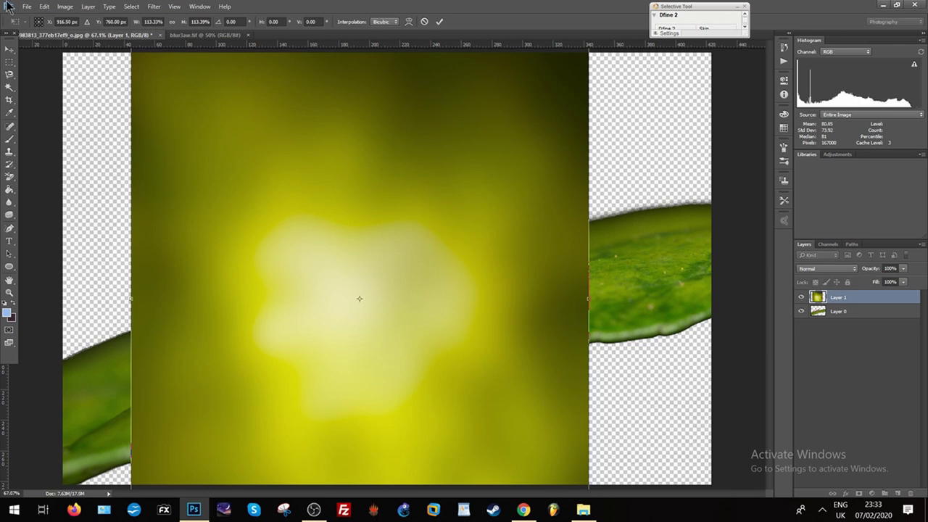
pyautogui.click(45, 7)
pyautogui.moveTo(64, 256)
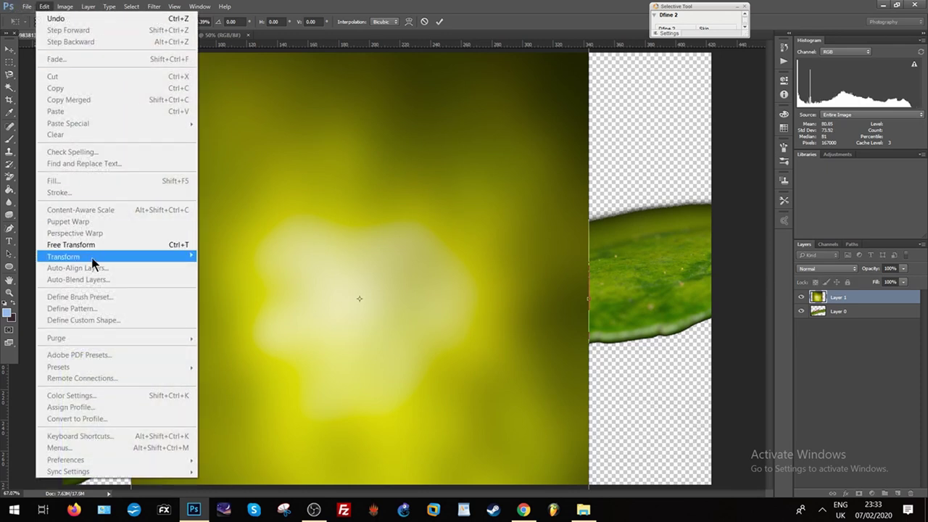
pyautogui.click(216, 285)
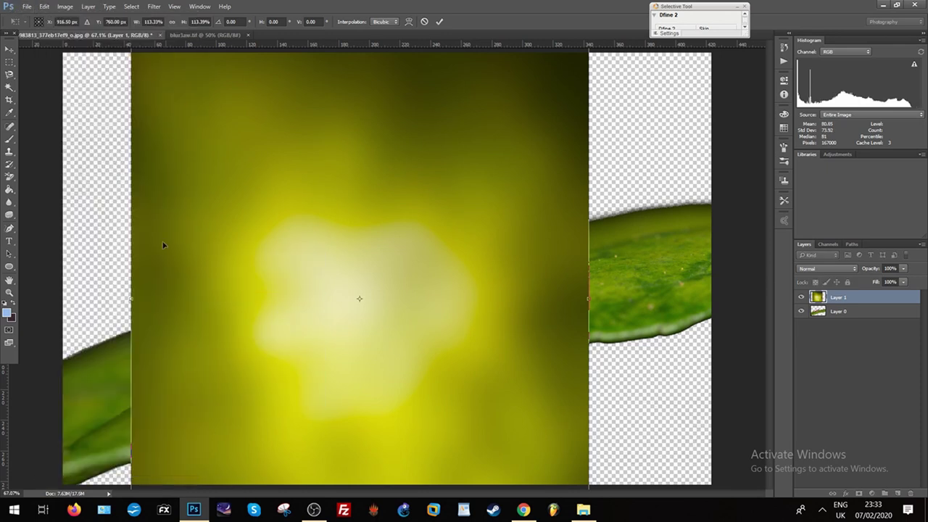
# - Rotate the backdrop about -90°, shift it, scale to ~117%, and place it beneath the leafhopper
pyautogui.moveTo(115, 162)
pyautogui.mouseDown()
pyautogui.moveTo(116, 426)
pyautogui.moveTo(258, 484)
pyautogui.mouseUp()
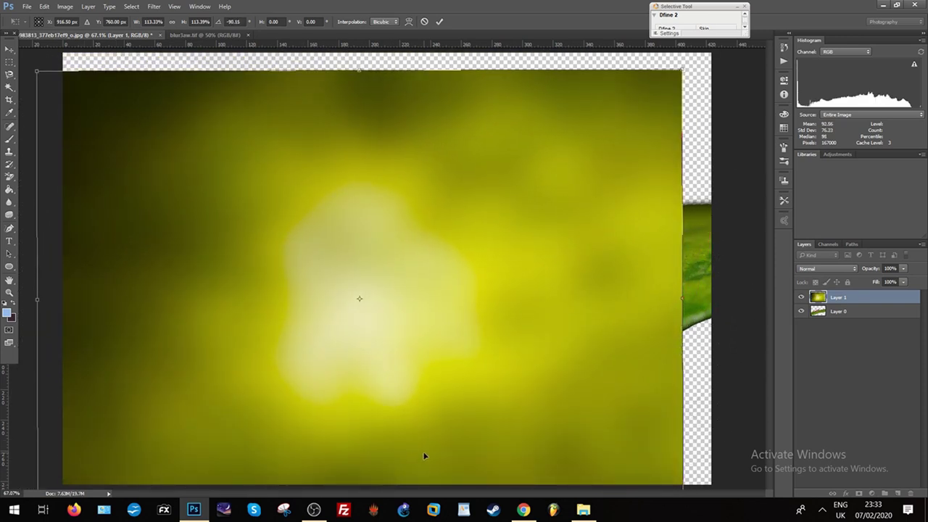
pyautogui.moveTo(424, 455); pyautogui.dragTo(446, 450)
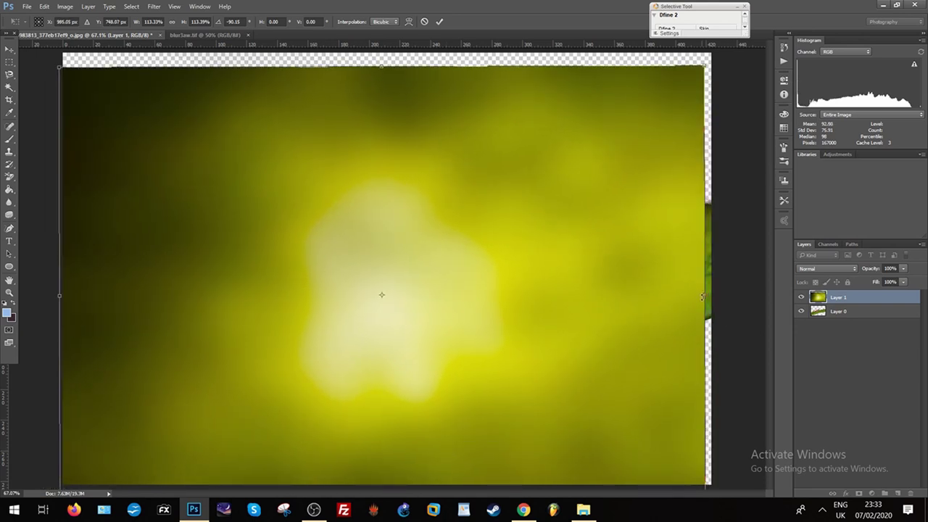
pyautogui.click(44, 7)
pyautogui.moveTo(64, 256)
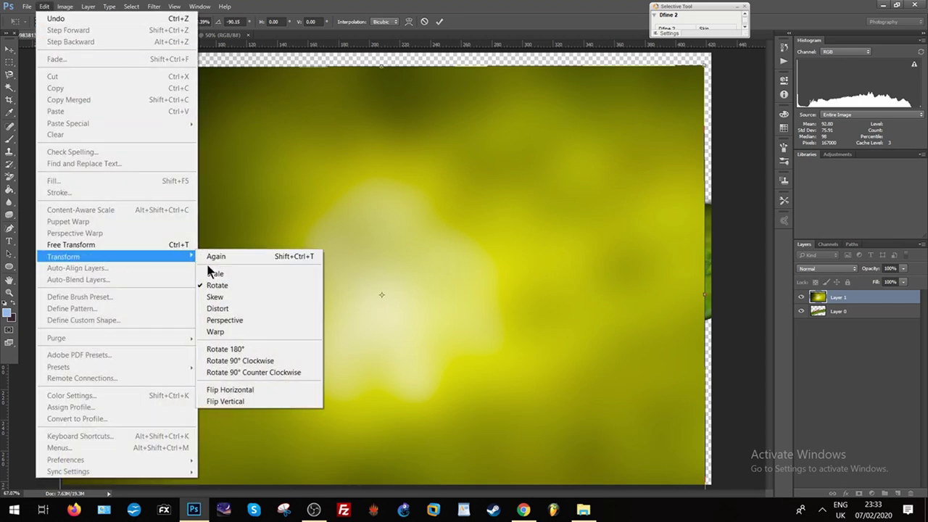
pyautogui.click(209, 270)
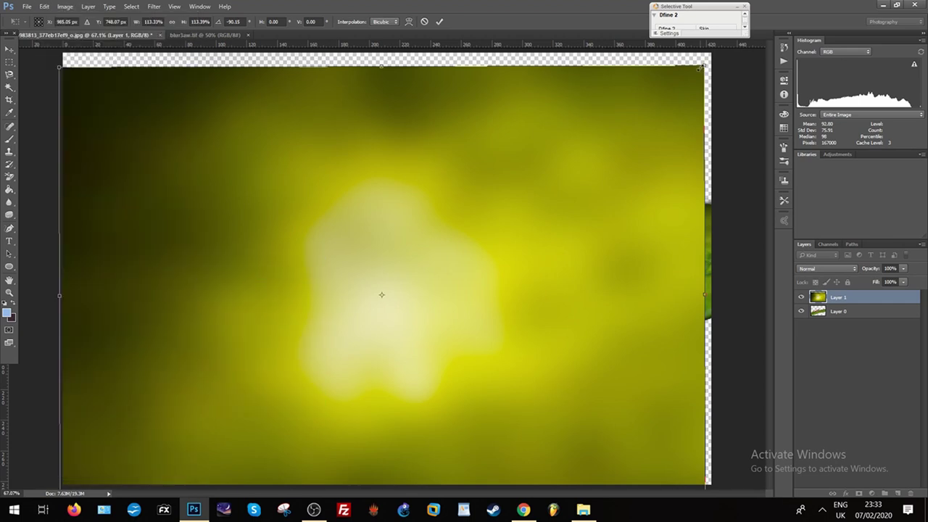
pyautogui.moveTo(702, 66); pyautogui.dragTo(721, 40)
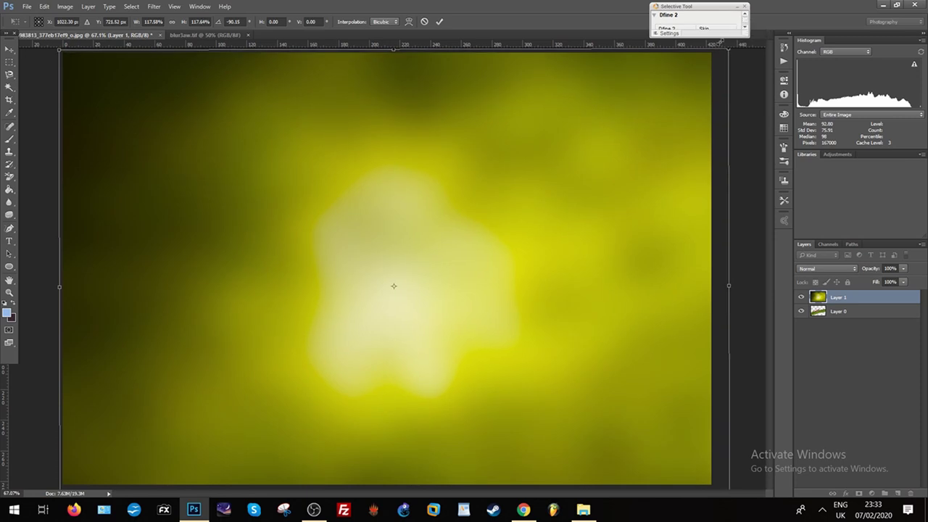
pyautogui.press('Return')
pyautogui.press('z')
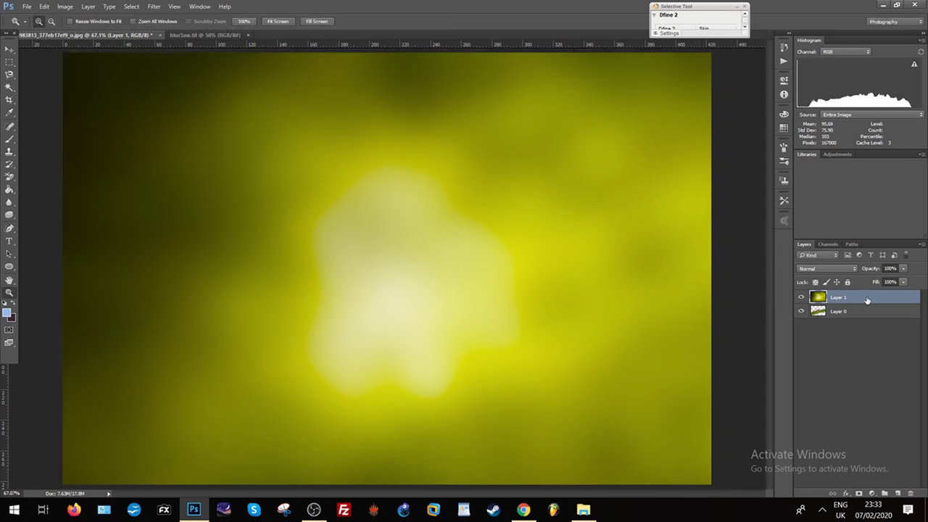
pyautogui.moveTo(867, 299); pyautogui.dragTo(864, 337)
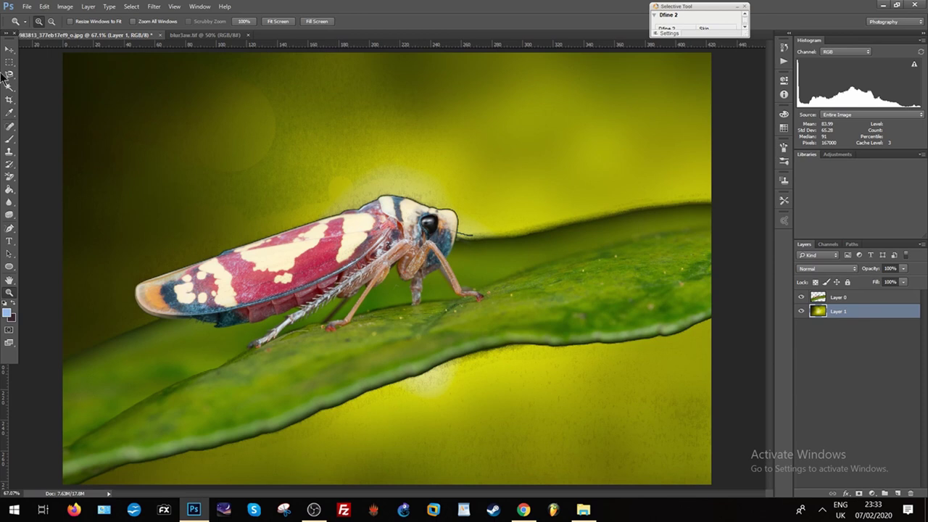
# - Give the Eraser a large 60%-hardness brush, test one stroke, then step backward
pyautogui.rightClick(9, 178)
pyautogui.click(36, 174)
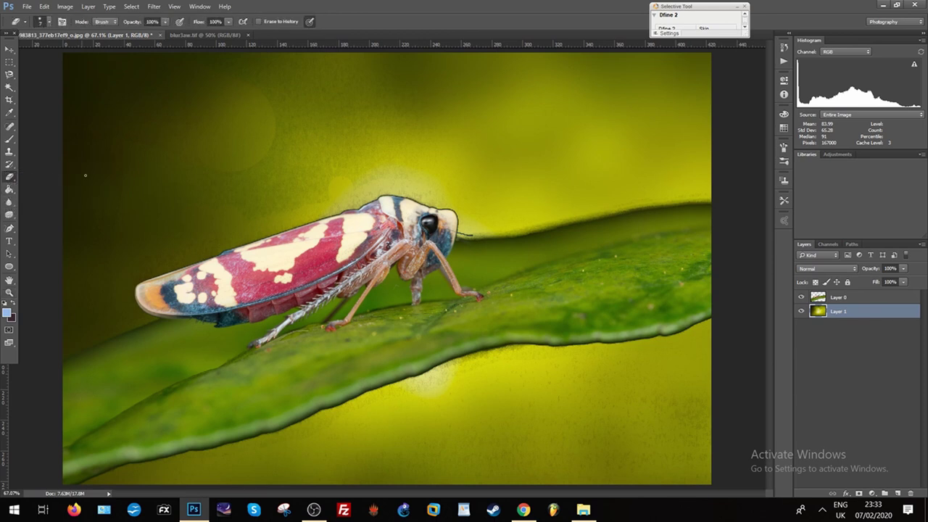
pyautogui.click(46, 21)
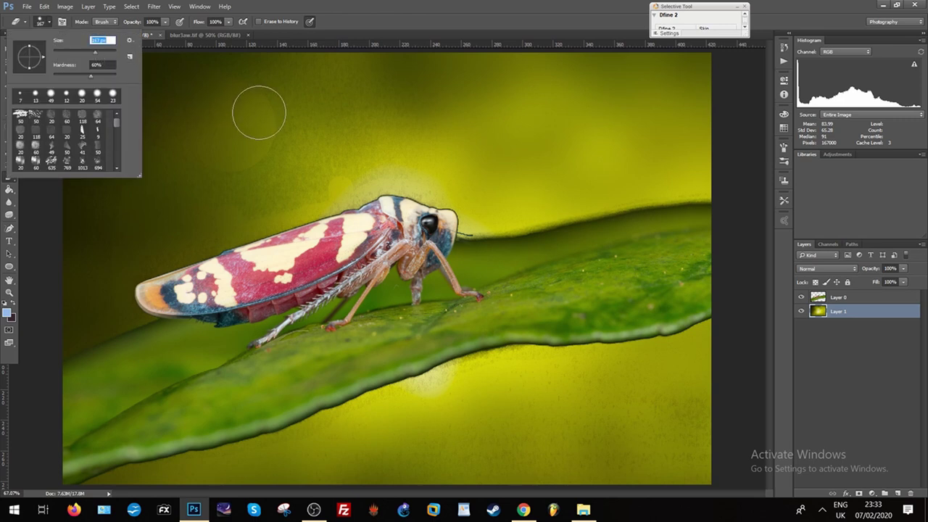
pyautogui.moveTo(360, 169); pyautogui.dragTo(350, 160)
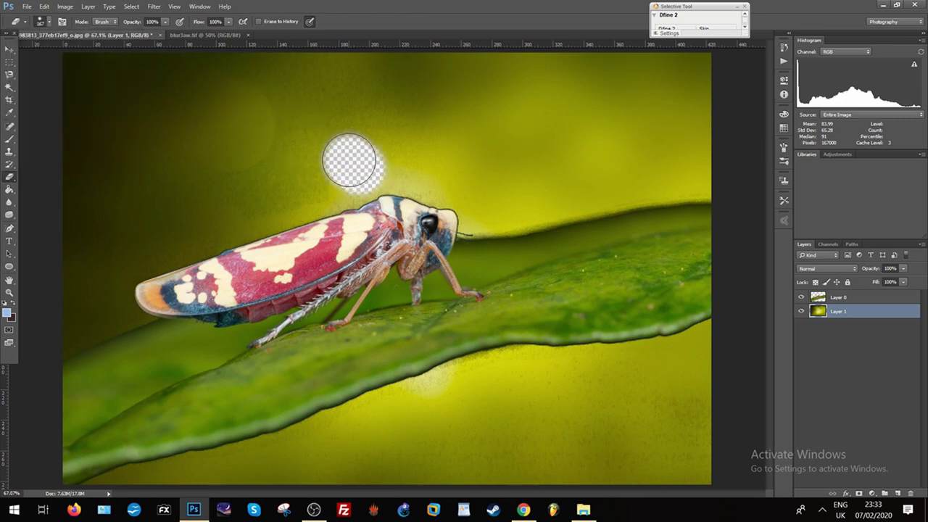
pyautogui.click(44, 6)
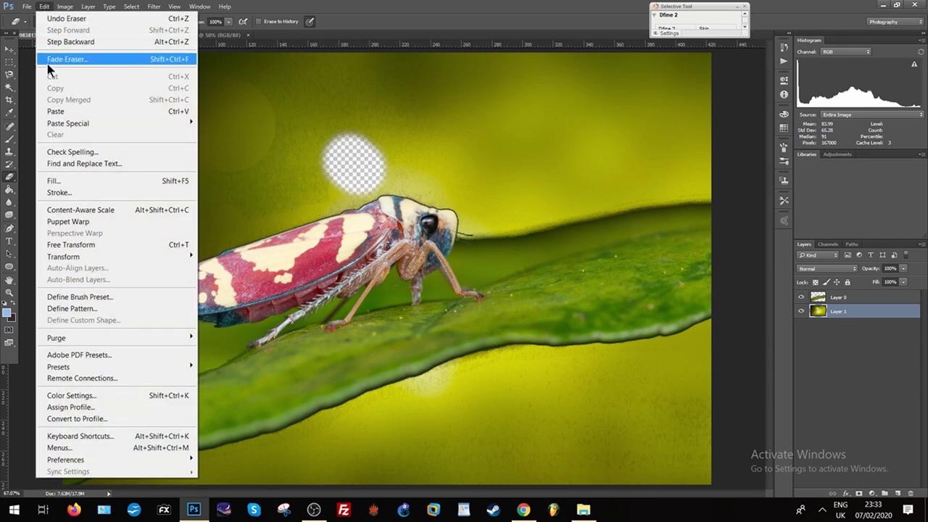
pyautogui.click(58, 41)
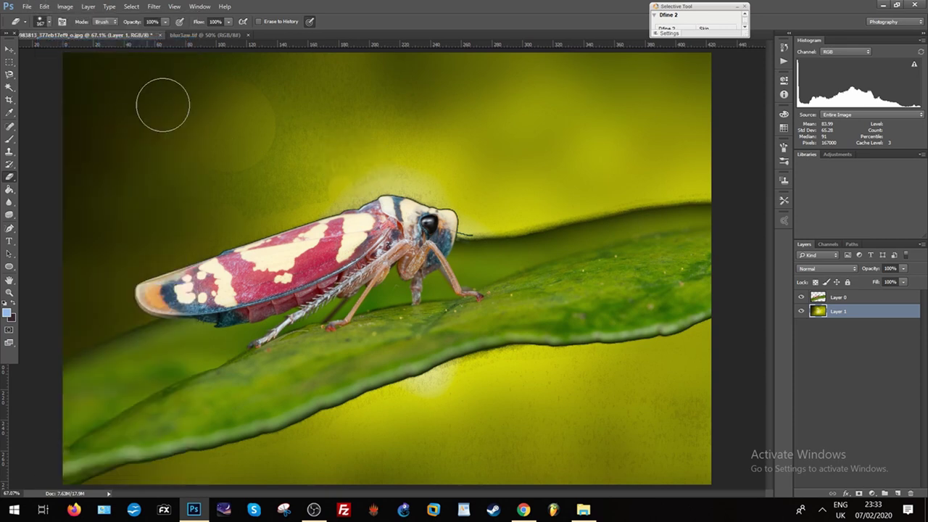
# - On Layer 0, undo the last eraser stroke and erase the dark patches up-left of the insect
pyautogui.click(858, 298)
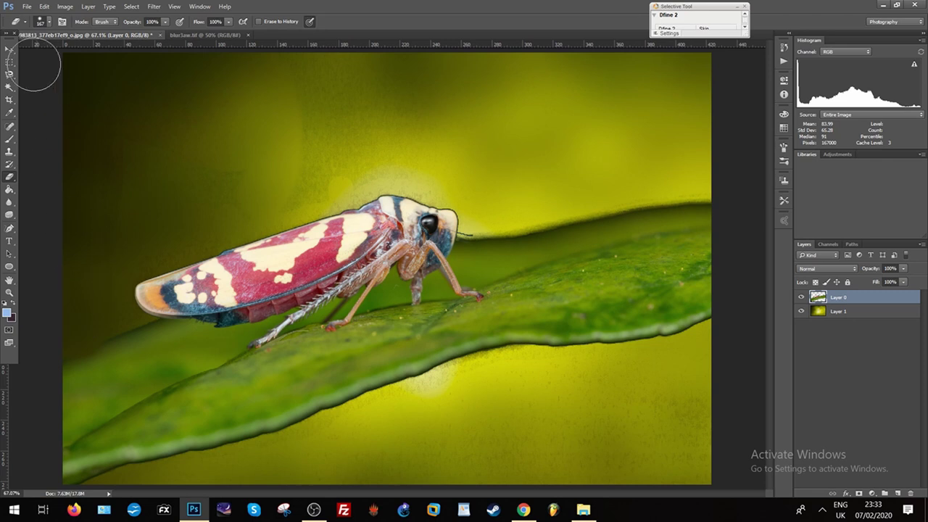
pyautogui.click(43, 6)
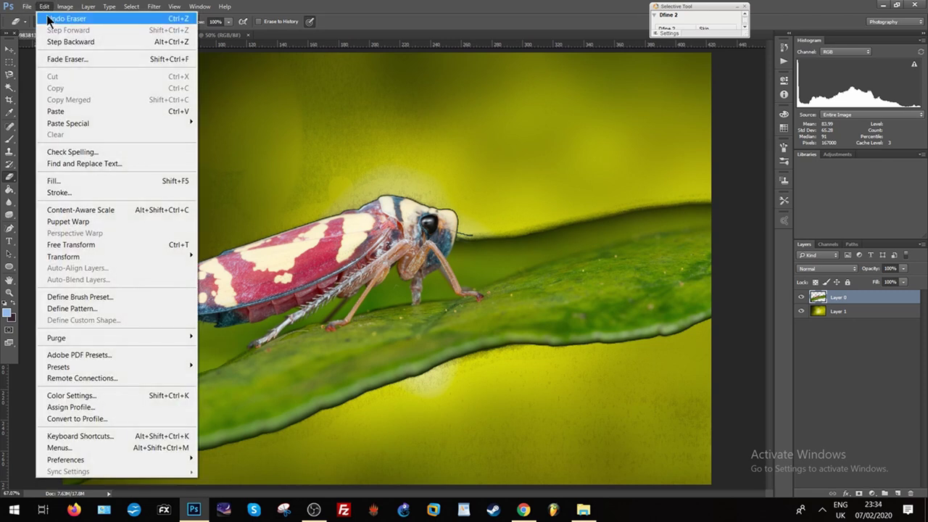
pyautogui.click(48, 19)
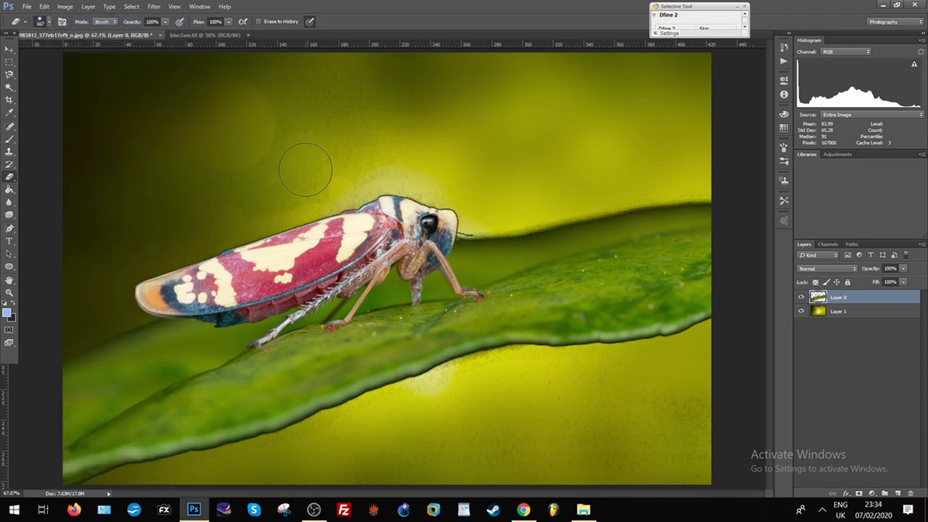
pyautogui.moveTo(313, 184); pyautogui.dragTo(269, 102)
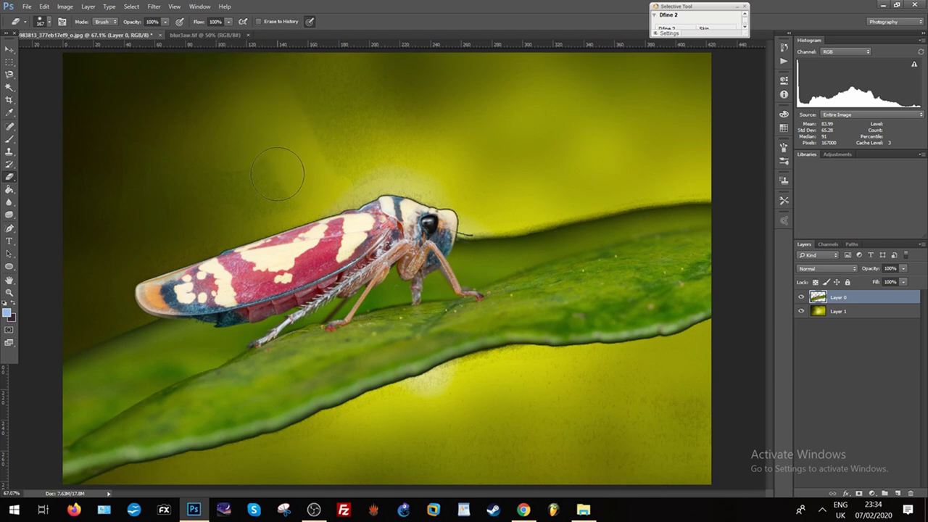
pyautogui.moveTo(283, 194); pyautogui.dragTo(261, 163)
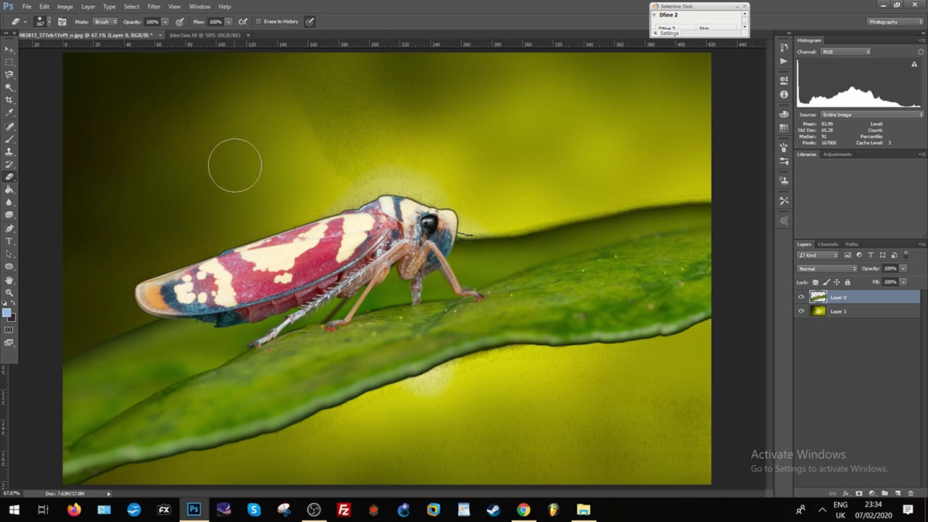
pyautogui.scroll(5, 279, 190)
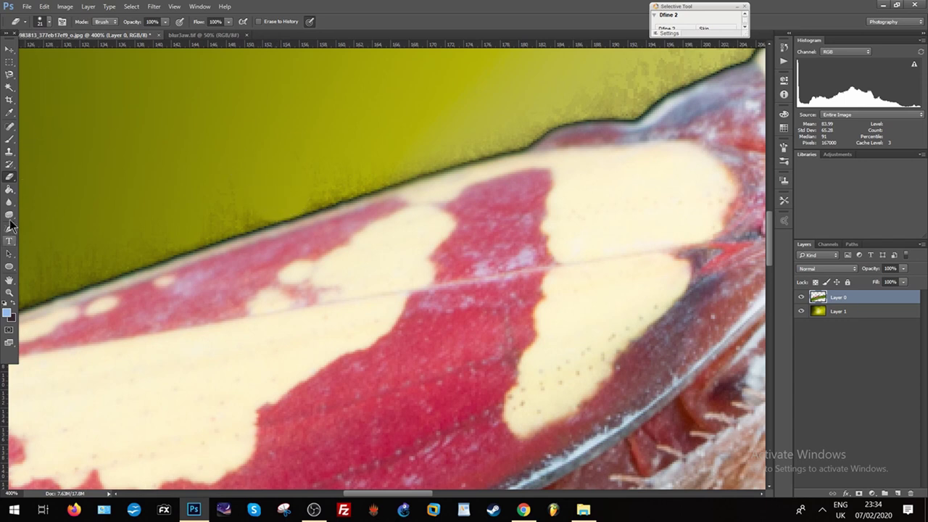
# - Set the Background Eraser to 17% tolerance and remove the mottled fringe along the wing's upper edge
pyautogui.rightClick(10, 179)
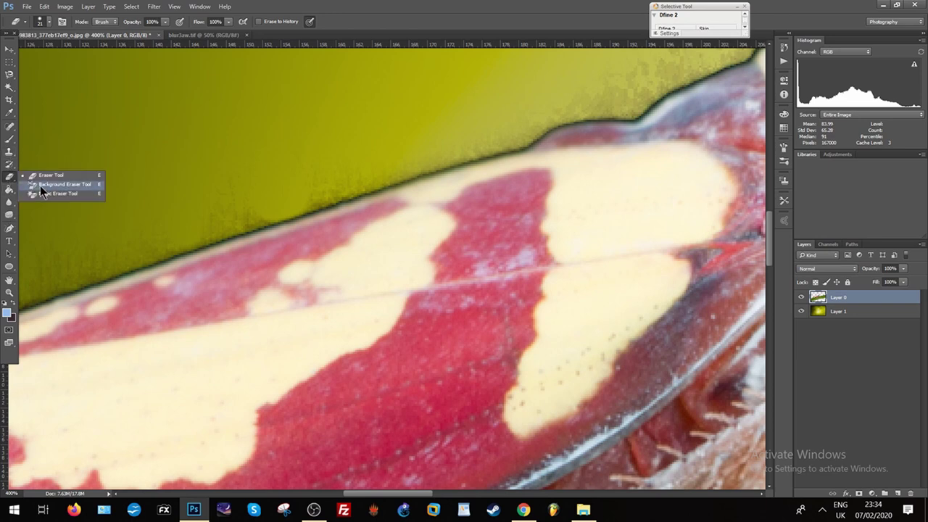
pyautogui.click(41, 185)
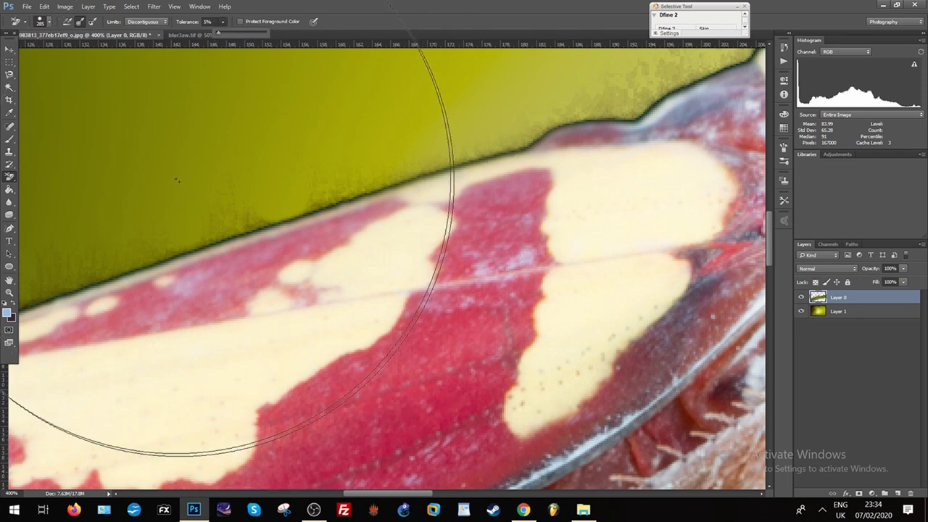
pyautogui.click(49, 27)
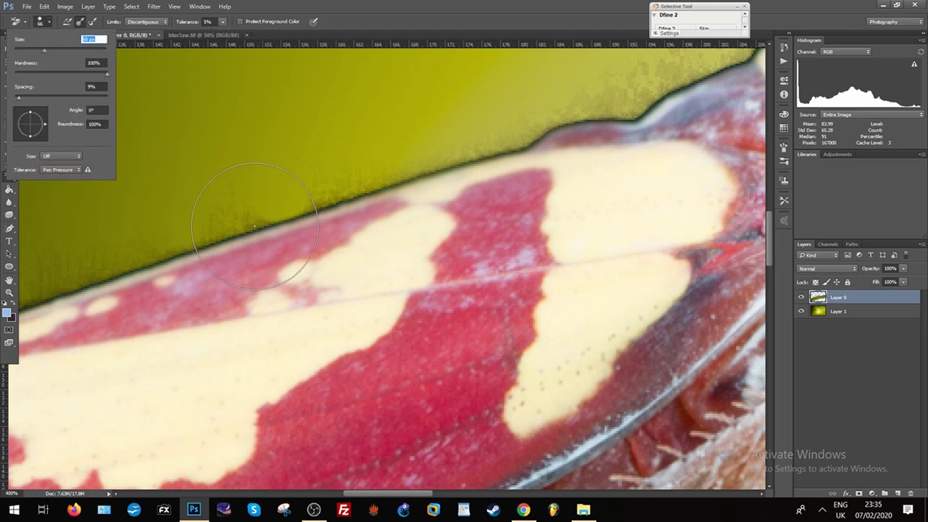
pyautogui.press('Return')
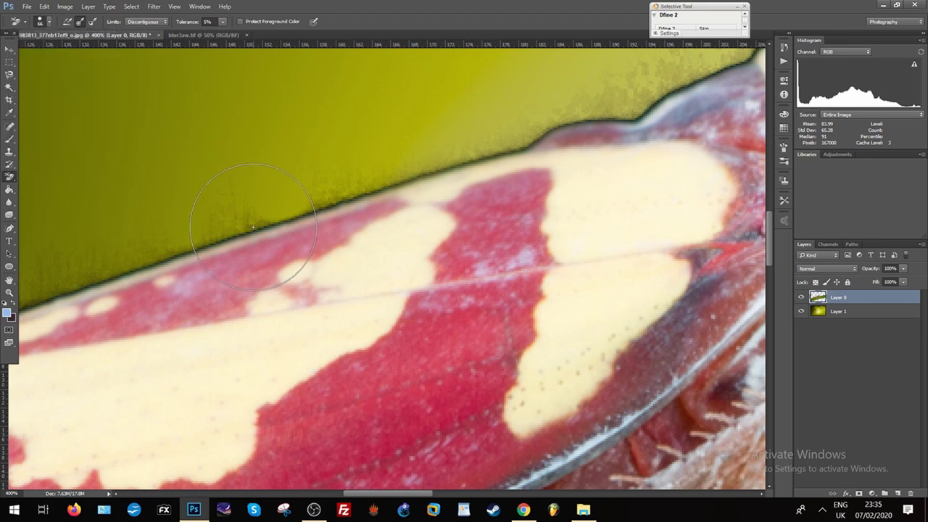
pyautogui.click(223, 23)
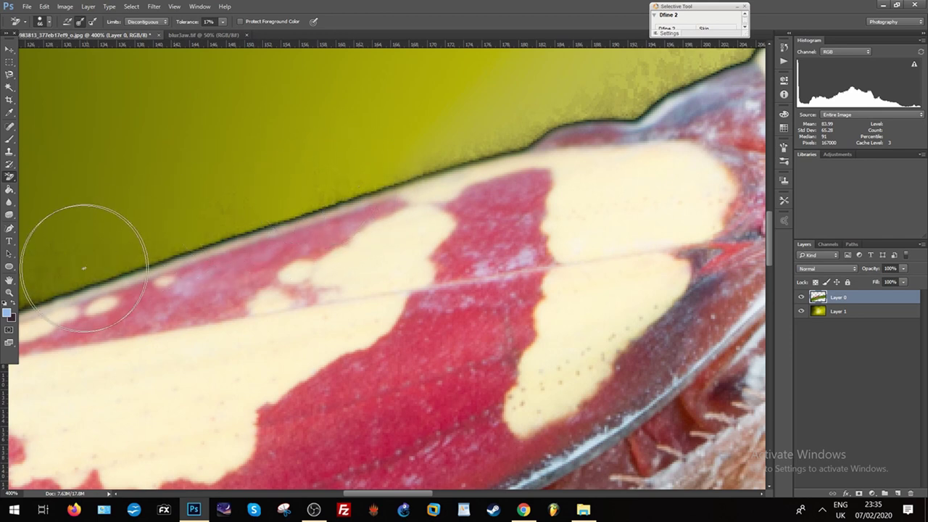
pyautogui.moveTo(485, 140); pyautogui.dragTo(353, 190)
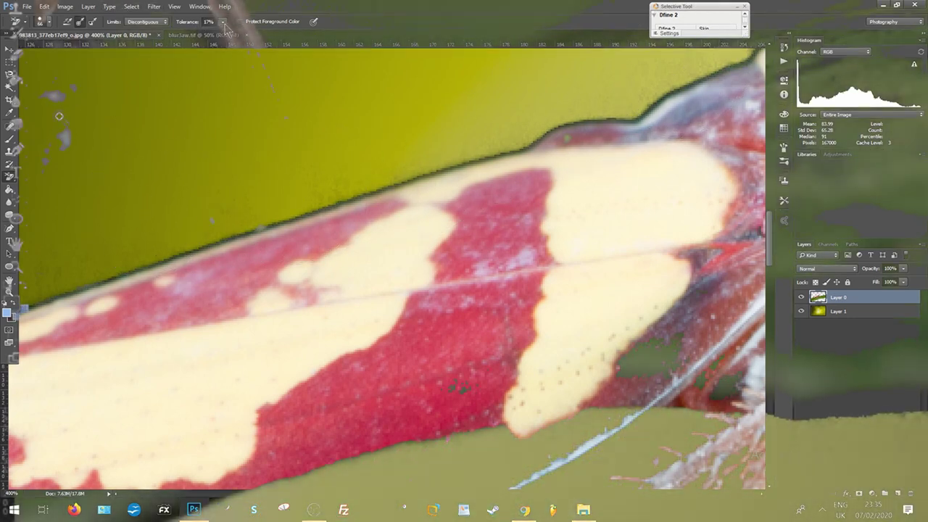
# - Soften the leaf's rough lower edge and the dark edge by the insect's head with the Blur Tool
pyautogui.rightClick(15, 107)
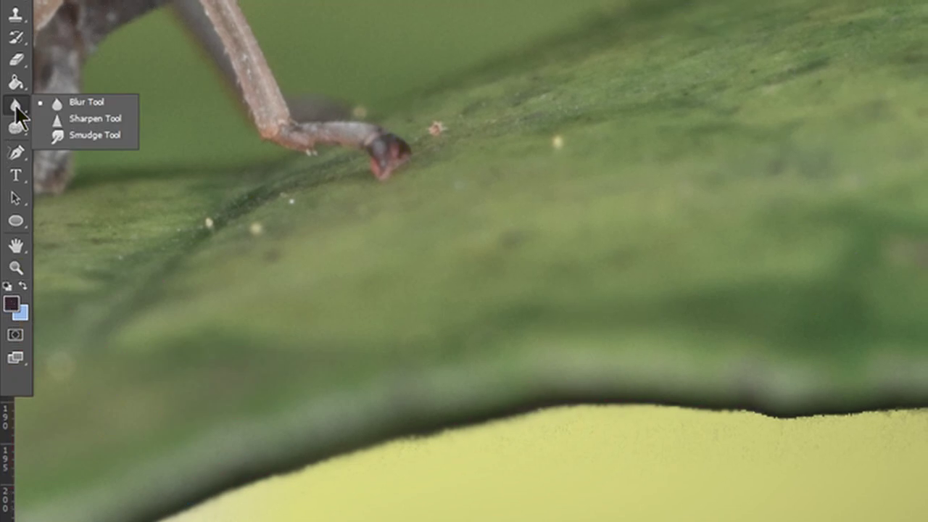
pyautogui.click(76, 104)
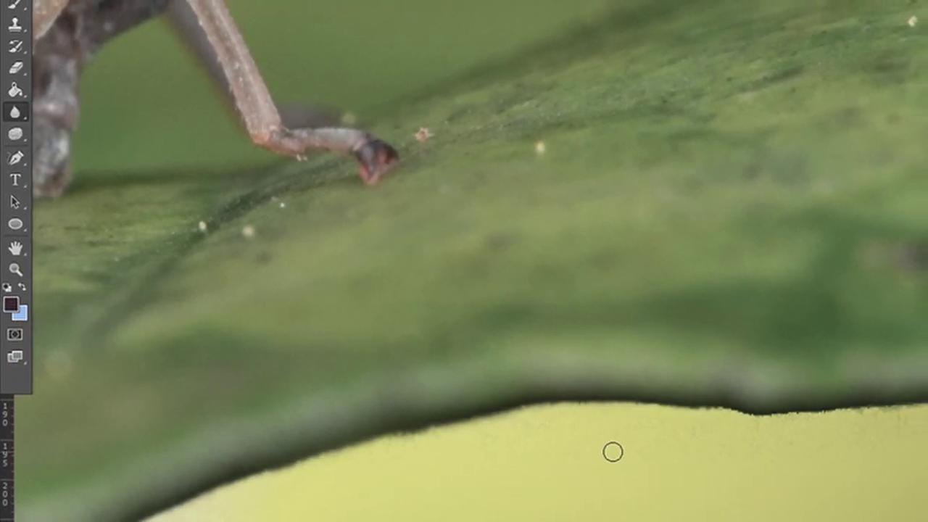
pyautogui.moveTo(751, 419)
pyautogui.mouseDown()
pyautogui.moveTo(688, 410)
pyautogui.moveTo(839, 408)
pyautogui.moveTo(721, 410)
pyautogui.moveTo(857, 397)
pyautogui.moveTo(840, 403)
pyautogui.mouseUp()
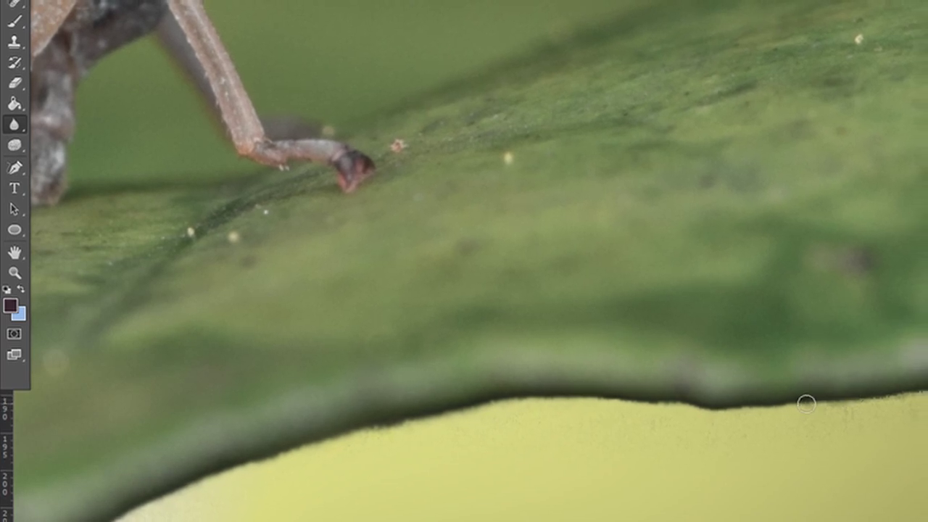
pyautogui.moveTo(783, 404)
pyautogui.mouseDown()
pyautogui.moveTo(911, 400)
pyautogui.moveTo(894, 388)
pyautogui.moveTo(851, 393)
pyautogui.moveTo(889, 400)
pyautogui.moveTo(890, 387)
pyautogui.moveTo(859, 390)
pyautogui.mouseUp()
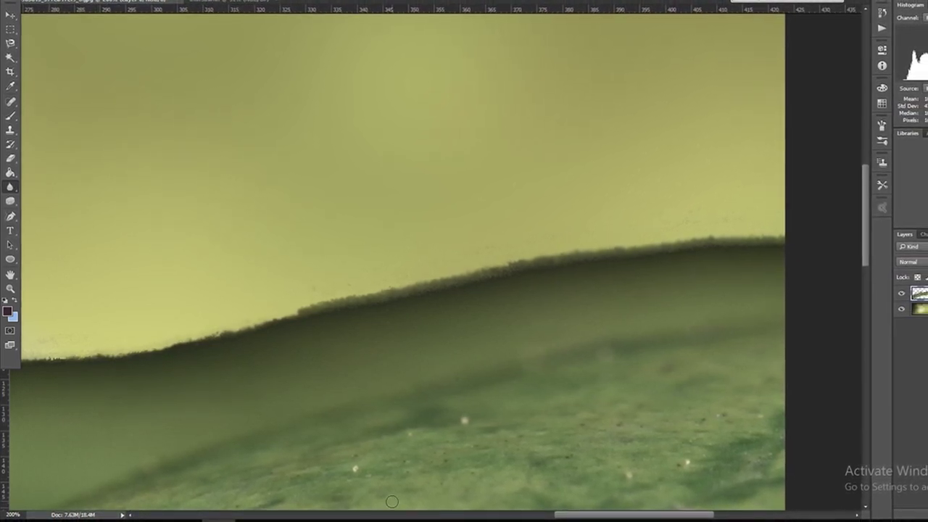
pyautogui.moveTo(563, 516); pyautogui.dragTo(512, 516)
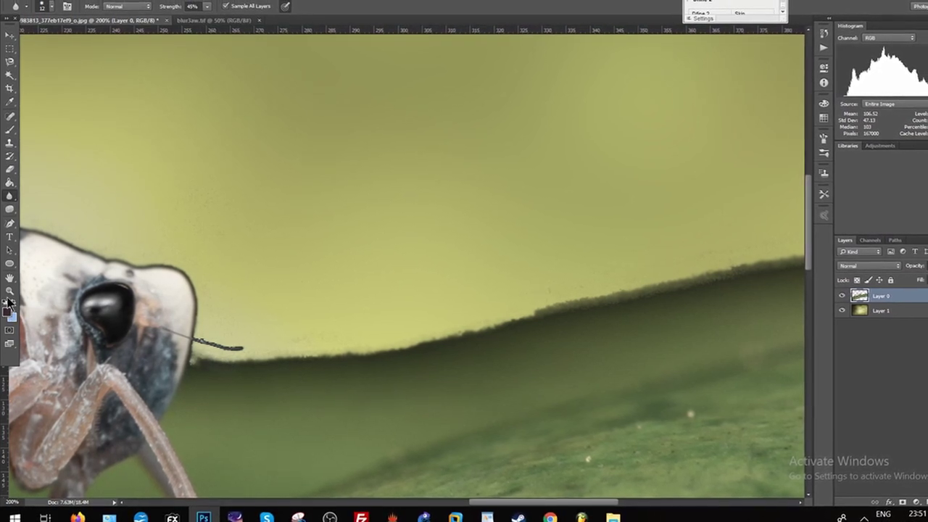
# - Choose Fit on Screen from the Zoom tool's right-click menu to show the whole image
pyautogui.rightClick(285, 168)
pyautogui.click(298, 175)
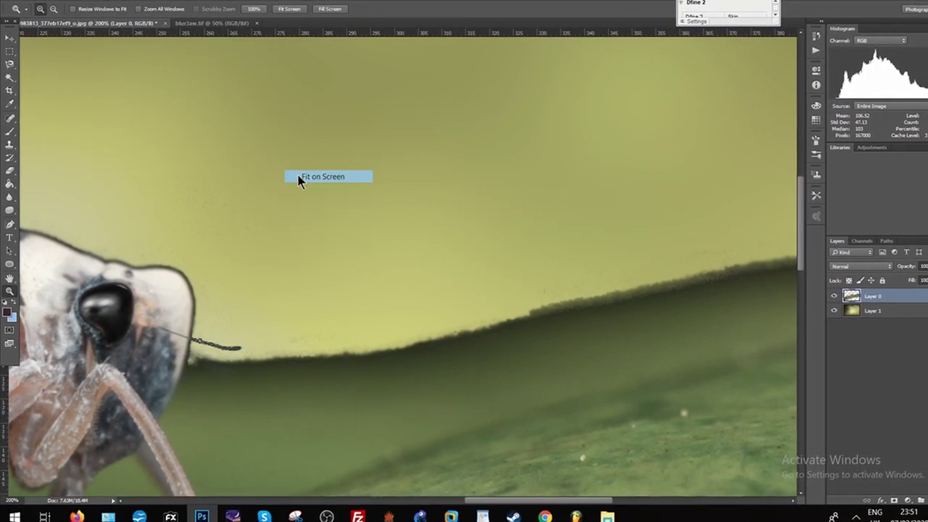